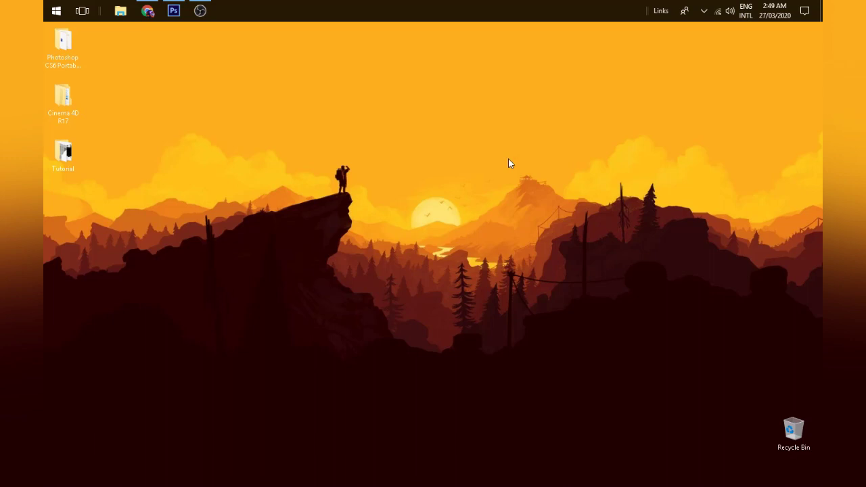
- Bring the ABDMAN banner forward, zoom it in, and start a new document
{"action": "left_click", "coordinate": [174, 11]}
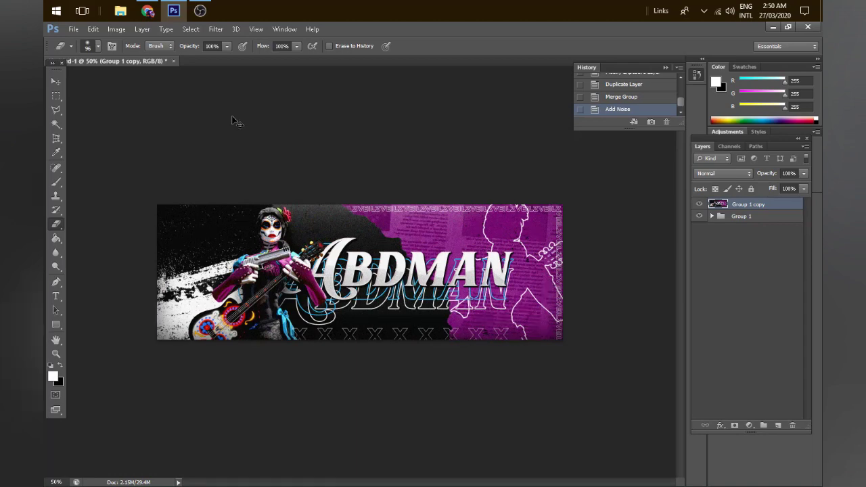
{"action": "key", "text": "ctrl+plus"}
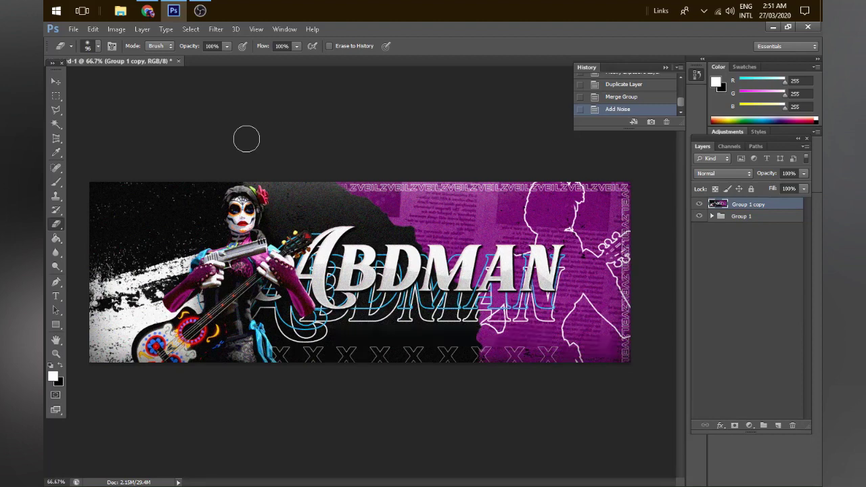
{"action": "key", "text": "ctrl+n"}
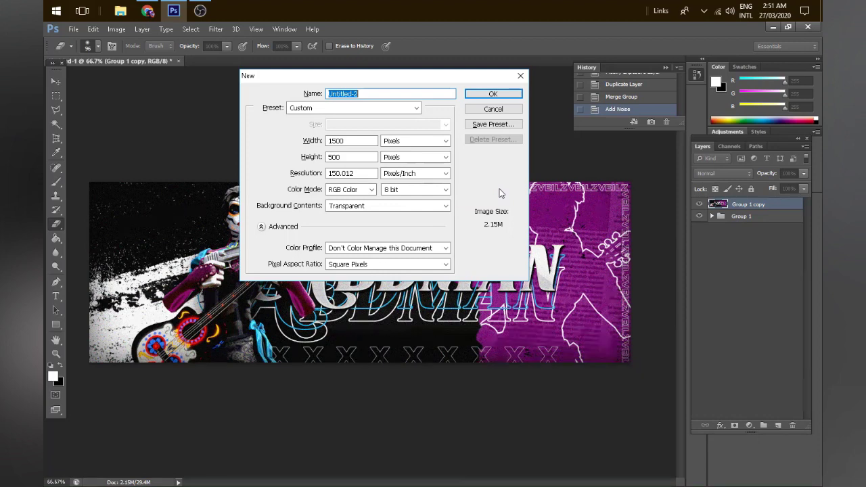
- Create the 1500 × 500 px transparent document at 300 pixels/inch resolution
{"action": "double_click", "coordinate": [370, 173]}
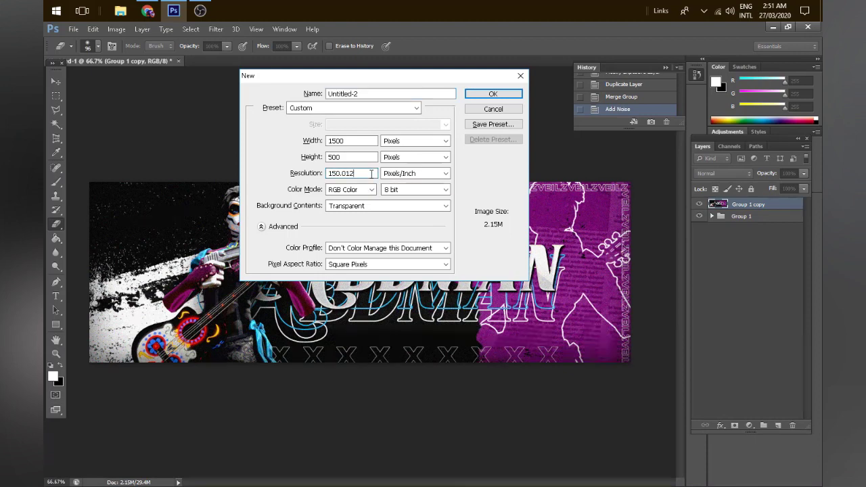
{"action": "type", "text": "300"}
{"action": "key", "text": "Return"}
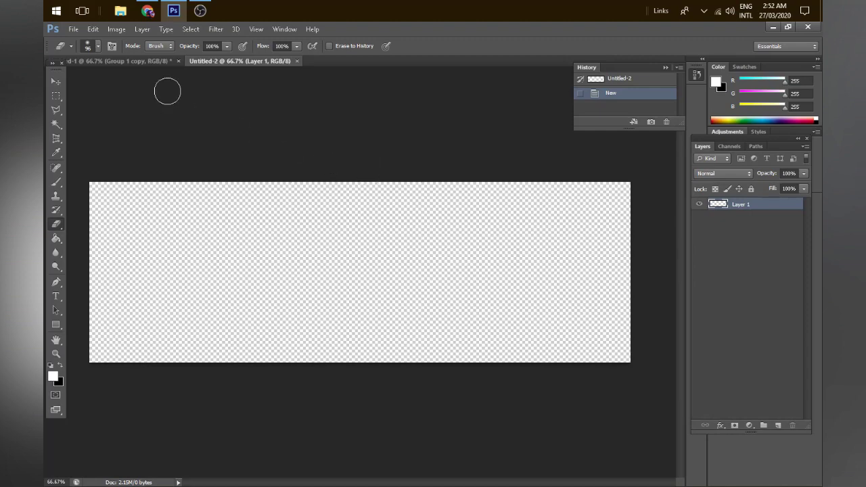
- Dismiss the File menu without choosing a command and select the Paint Bucket tool
{"action": "left_click", "coordinate": [73, 29]}
{"action": "left_click", "coordinate": [102, 204]}
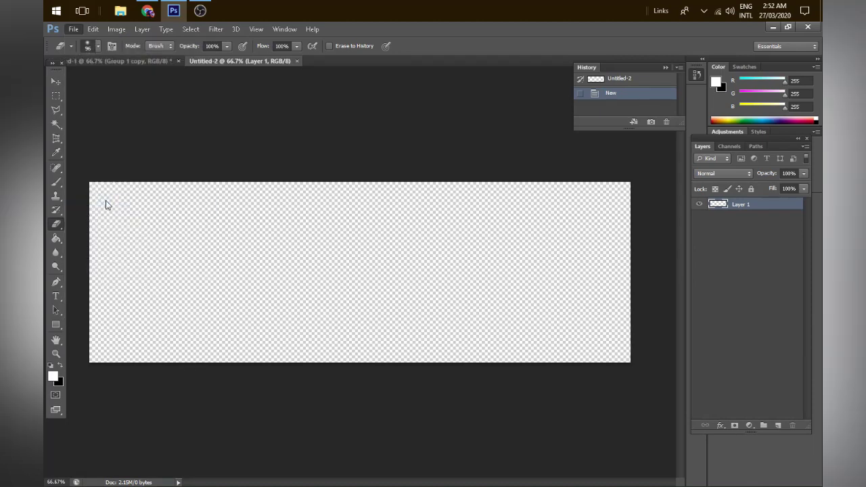
{"action": "double_click", "coordinate": [645, 178]}
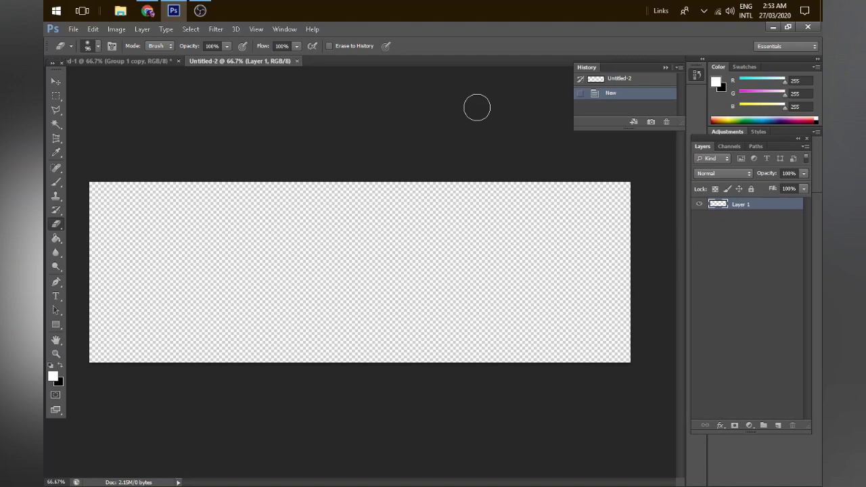
{"action": "left_click", "coordinate": [63, 244]}
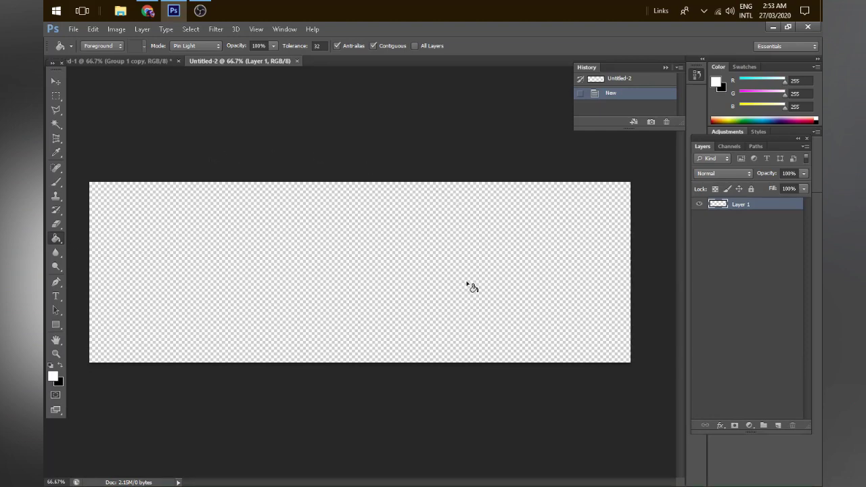
- Set the foreground to dark grey 292929 (RGB 41, 41, 41) and flood-fill the canvas
{"action": "left_click", "coordinate": [54, 378]}
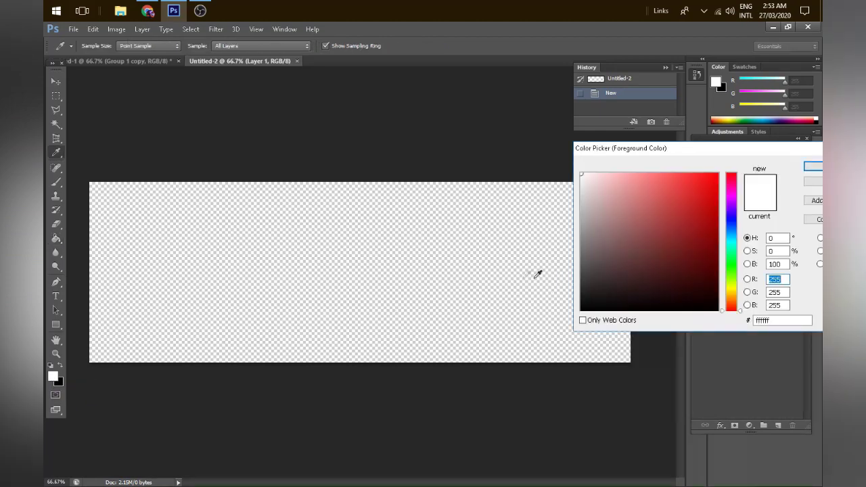
{"action": "left_click_drag", "start_coordinate": [582, 248], "coordinate": [574, 288]}
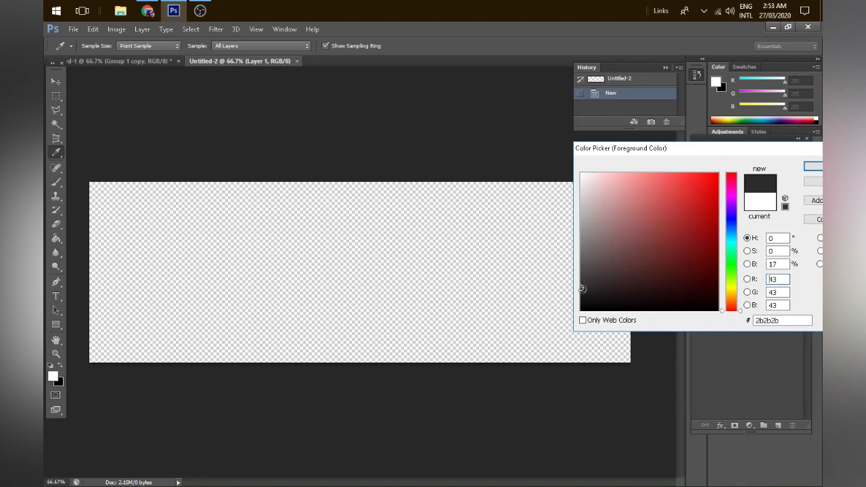
{"action": "left_click", "coordinate": [575, 289]}
{"action": "key", "text": "Return"}
{"action": "key", "text": "g"}
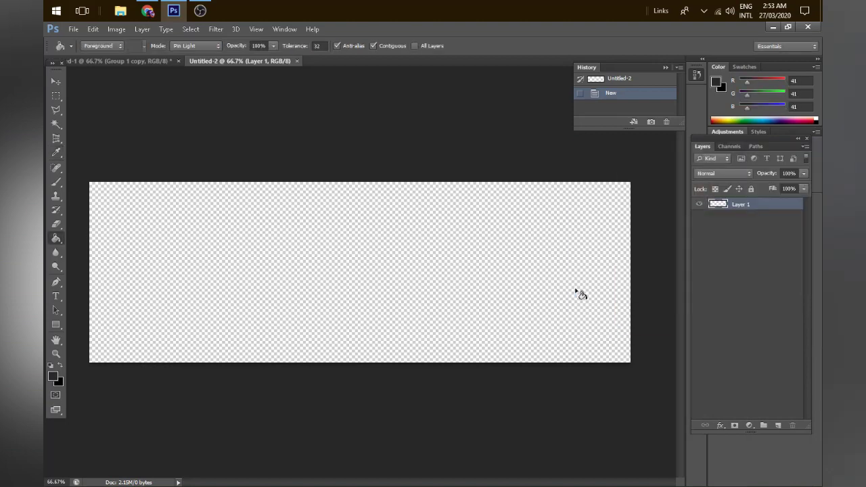
{"action": "left_click", "coordinate": [531, 291]}
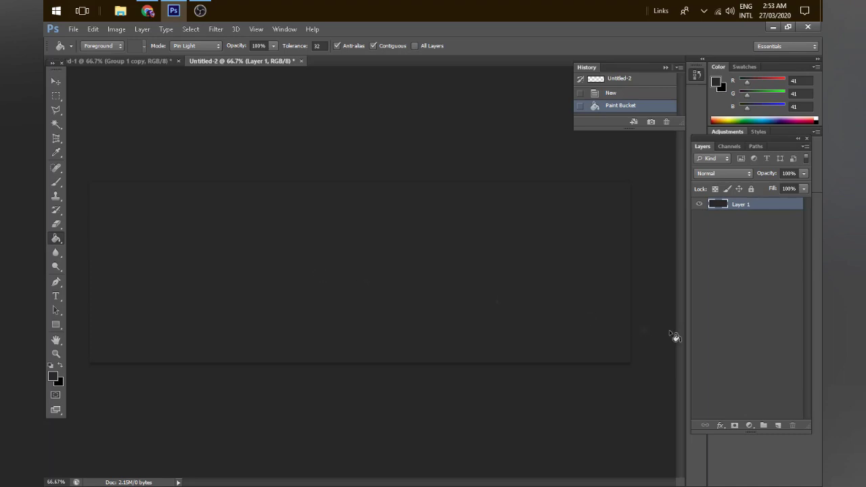
- Place the rosa image from the Tutorial folder, enlarged and shifted to the left
{"action": "left_click", "coordinate": [73, 29]}
{"action": "left_click", "coordinate": [120, 206]}
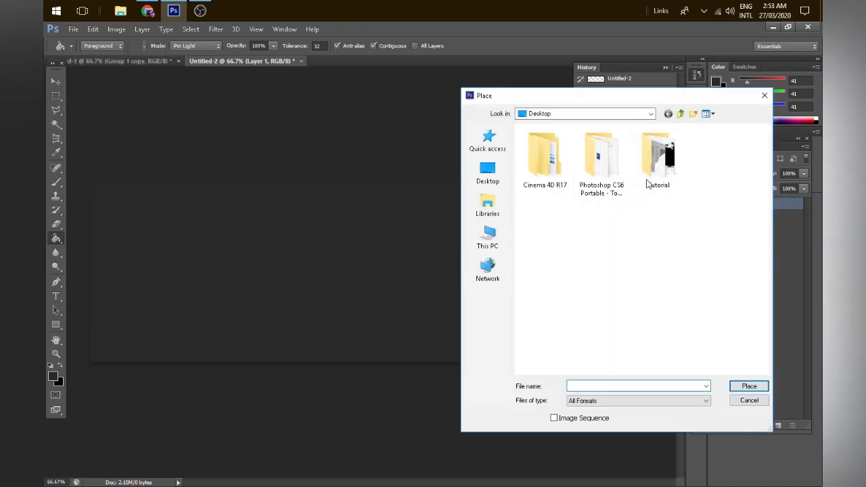
{"action": "double_click", "coordinate": [650, 181]}
{"action": "double_click", "coordinate": [544, 242]}
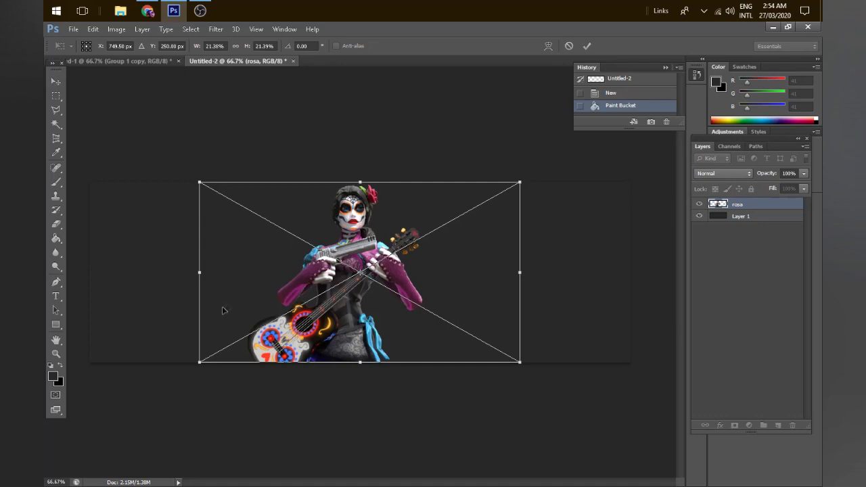
{"action": "left_click_drag", "start_coordinate": [199, 362], "coordinate": [194, 365]}
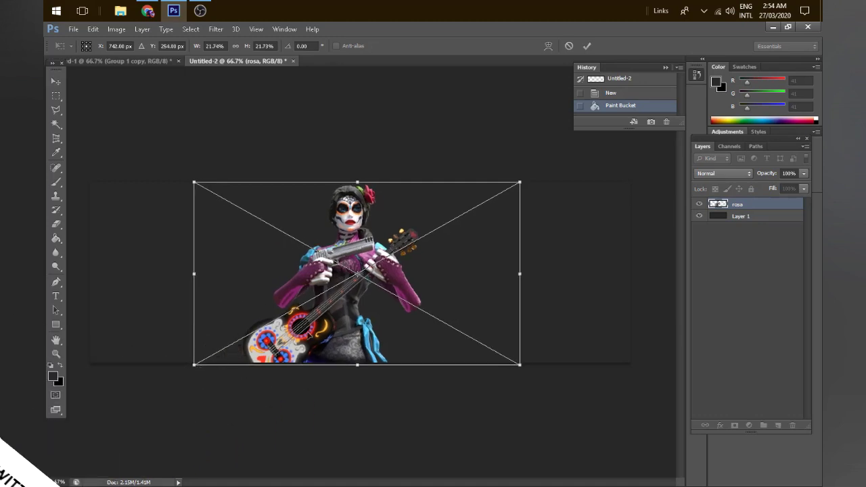
{"action": "left_click_drag", "start_coordinate": [313, 301], "coordinate": [223, 301]}
{"action": "left_click_drag", "start_coordinate": [430, 183], "coordinate": [438, 178]}
{"action": "left_click_drag", "start_coordinate": [368, 234], "coordinate": [347, 237]}
{"action": "key", "text": "Return"}
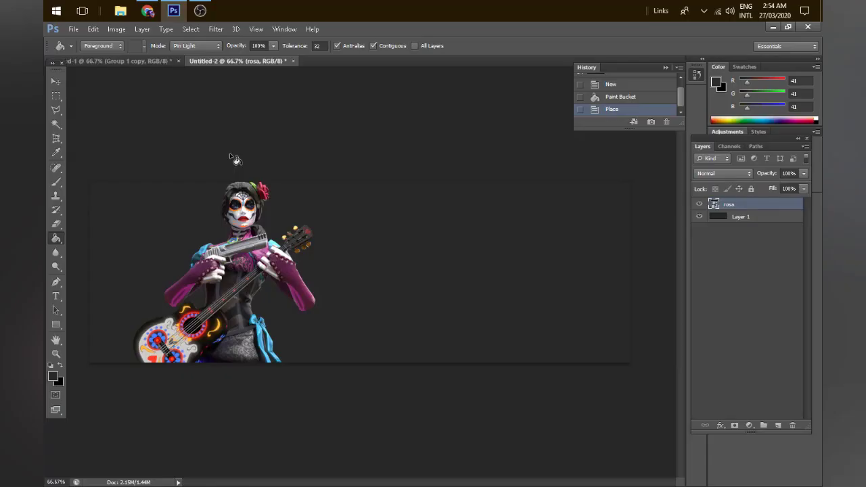
- Nudge the rosa figure down and left with the Move tool, inspecting it up close
{"action": "left_click", "coordinate": [56, 81]}
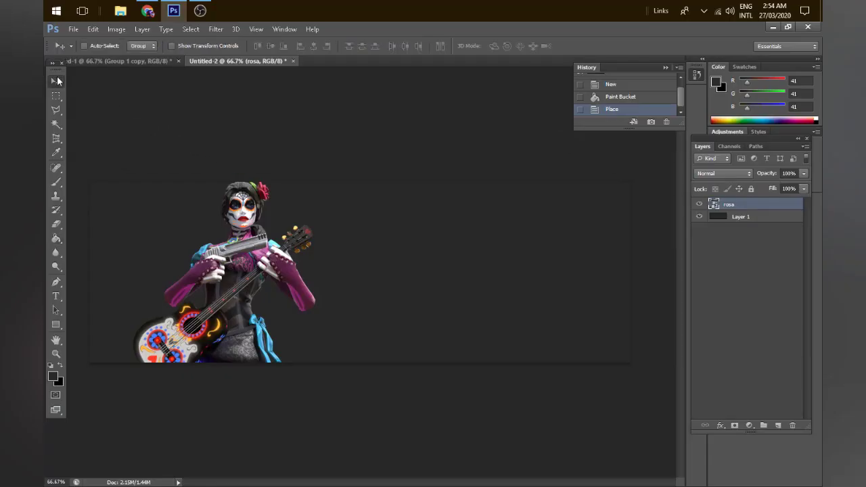
{"action": "mouse_move", "coordinate": [255, 214]}
{"action": "left_mouse_down"}
{"action": "mouse_move", "coordinate": [262, 218]}
{"action": "mouse_move", "coordinate": [251, 219]}
{"action": "left_mouse_up"}
{"action": "key", "text": "ctrl+plus"}
{"action": "left_click_drag", "start_coordinate": [420, 482], "coordinate": [381, 483]}
{"action": "left_click_drag", "start_coordinate": [317, 325], "coordinate": [317, 330]}
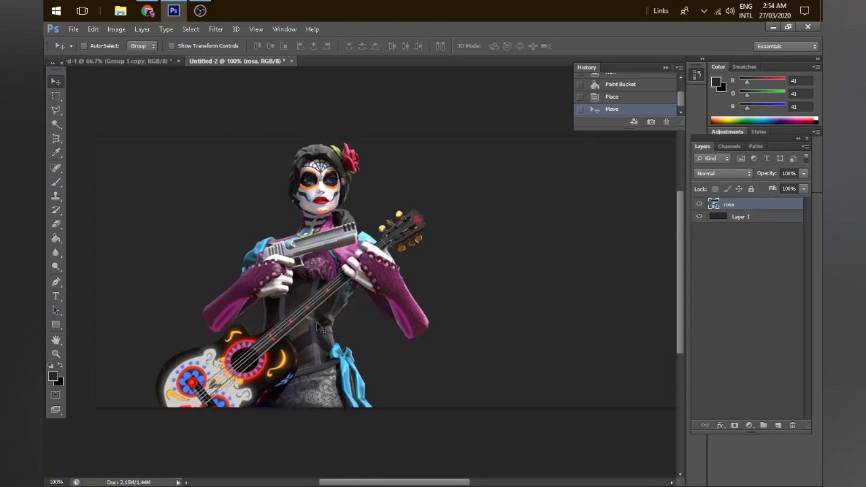
{"action": "key", "text": "ctrl+plus"}
{"action": "scroll", "coordinate": [319, 335], "scroll_direction": "up", "scroll_amount": 3}
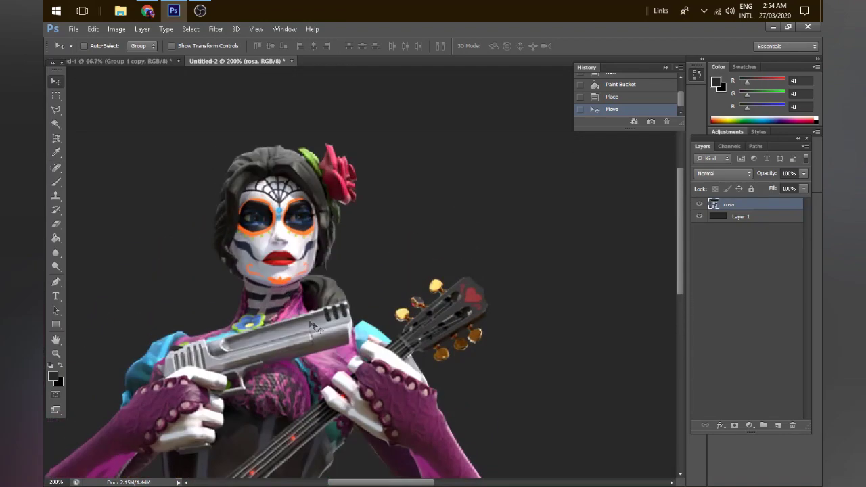
{"action": "left_click_drag", "start_coordinate": [279, 273], "coordinate": [277, 268]}
{"action": "key", "text": "ctrl+minus"}
{"action": "key", "text": "ctrl+minus"}
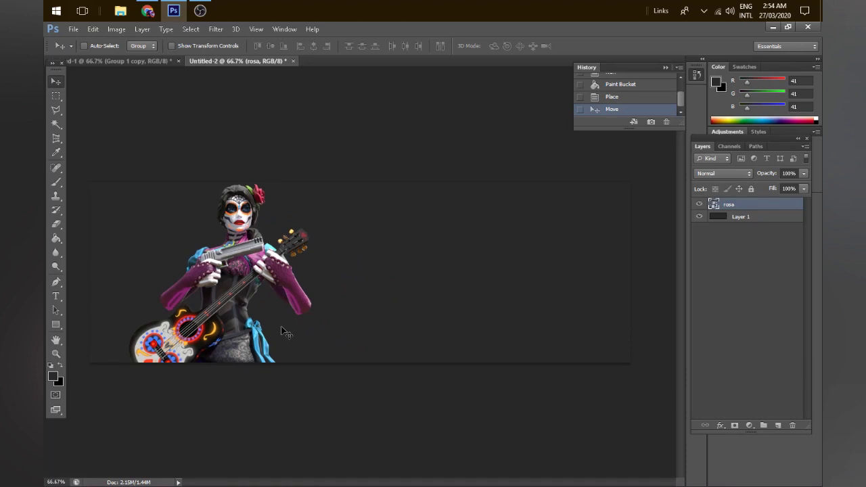
- Shrink the rosa figure with Free Transform and settle it at the bottom-left
{"action": "key", "text": "ctrl+t"}
{"action": "left_click_drag", "start_coordinate": [407, 372], "coordinate": [360, 349]}
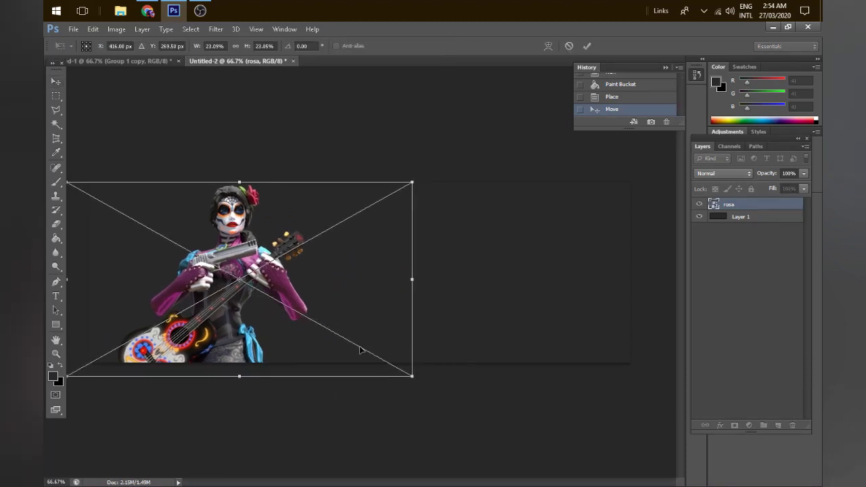
{"action": "key", "text": "Return"}
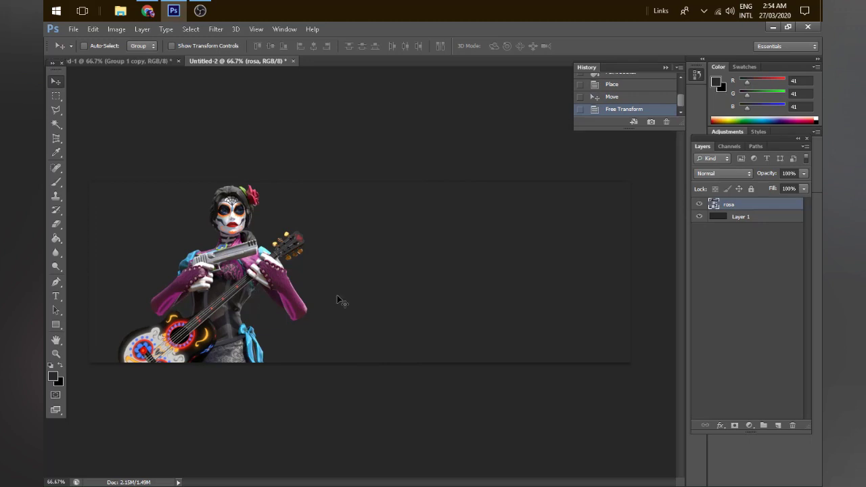
{"action": "left_click_drag", "start_coordinate": [257, 289], "coordinate": [278, 294]}
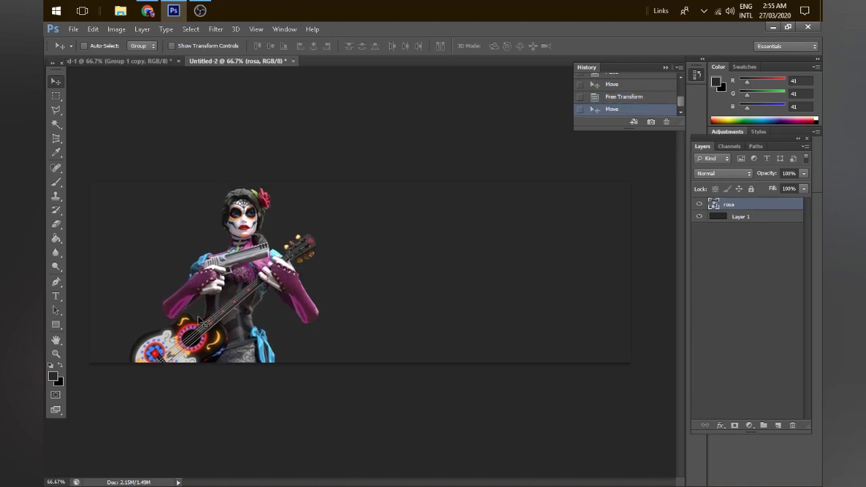
- Rasterize the rosa layer from its Layers panel context menu
{"action": "right_click", "coordinate": [753, 203]}
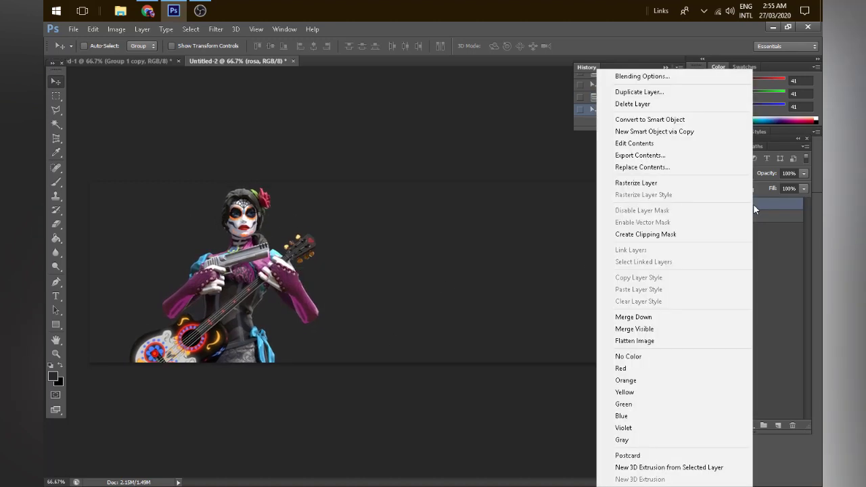
{"action": "left_click", "coordinate": [636, 183]}
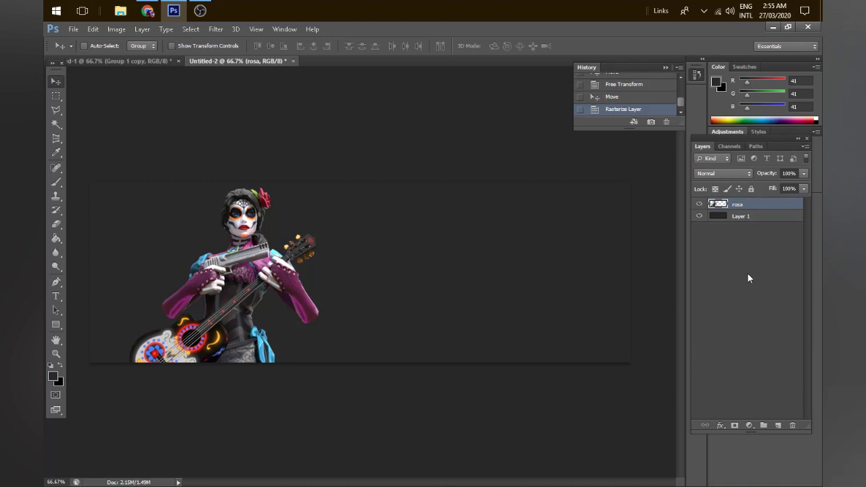
- Type a title text line to the right of the figure on Layer 1 and select it
{"action": "left_click", "coordinate": [56, 296]}
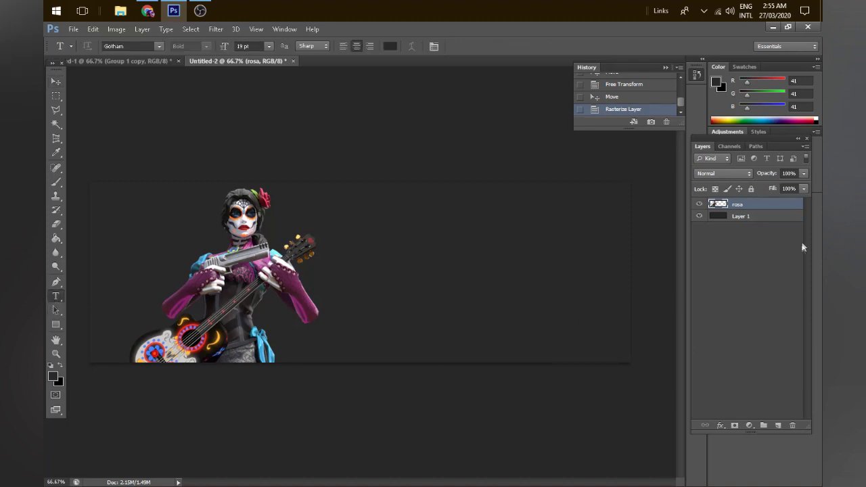
{"action": "left_click", "coordinate": [751, 216]}
{"action": "left_click", "coordinate": [513, 298]}
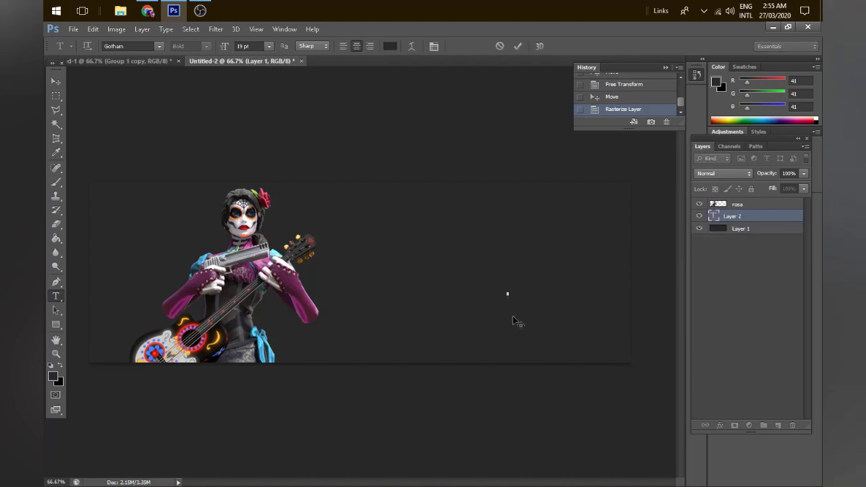
{"action": "type", "text": "texto de prueba para el video"}
{"action": "key", "text": "ctrl"}
{"action": "key", "text": "ctrl+a"}
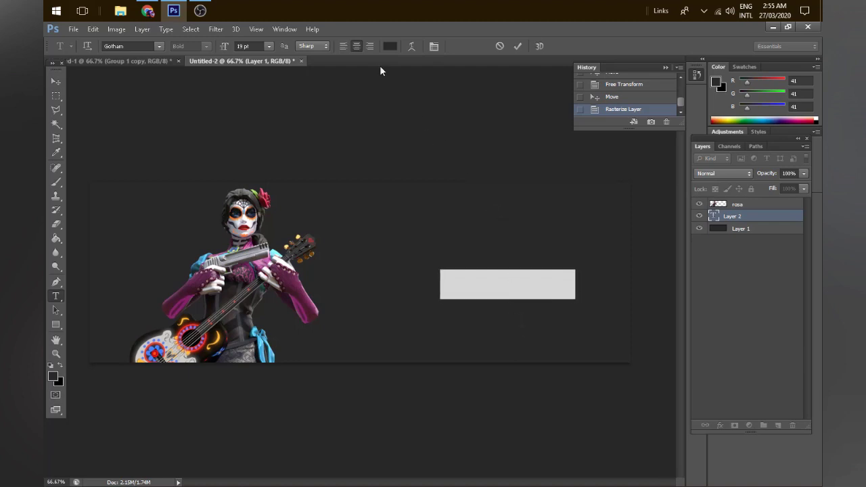
- Color the title white (ffffff) and set its font to Marons
{"action": "left_click", "coordinate": [391, 46]}
{"action": "type", "text": "ffffff"}
{"action": "key", "text": "Return"}
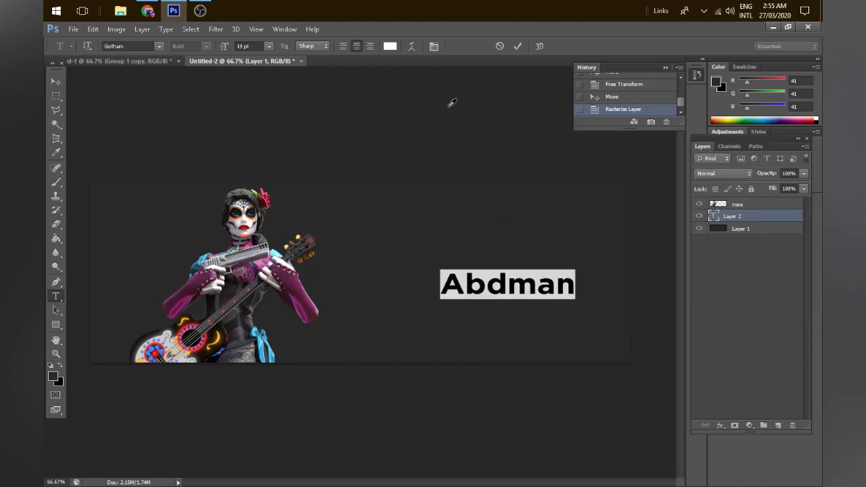
{"action": "left_click", "coordinate": [159, 46]}
{"action": "scroll", "coordinate": [200, 194], "scroll_direction": "down", "scroll_amount": 3}
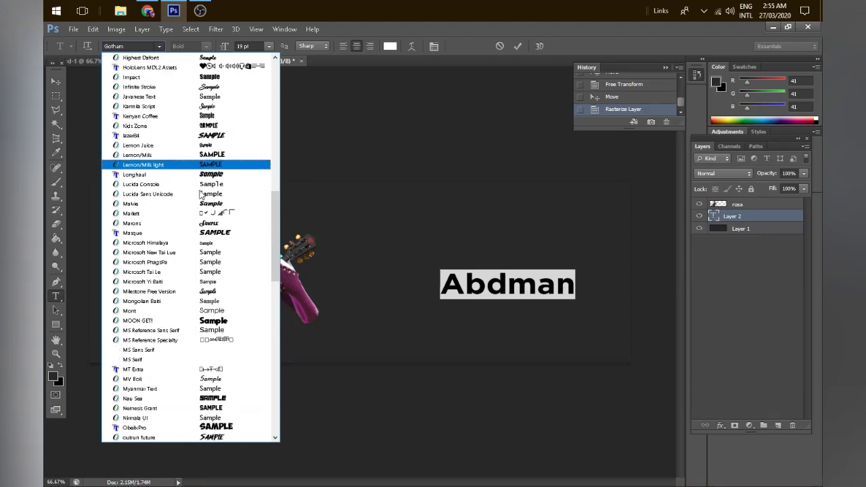
{"action": "left_click", "coordinate": [196, 164]}
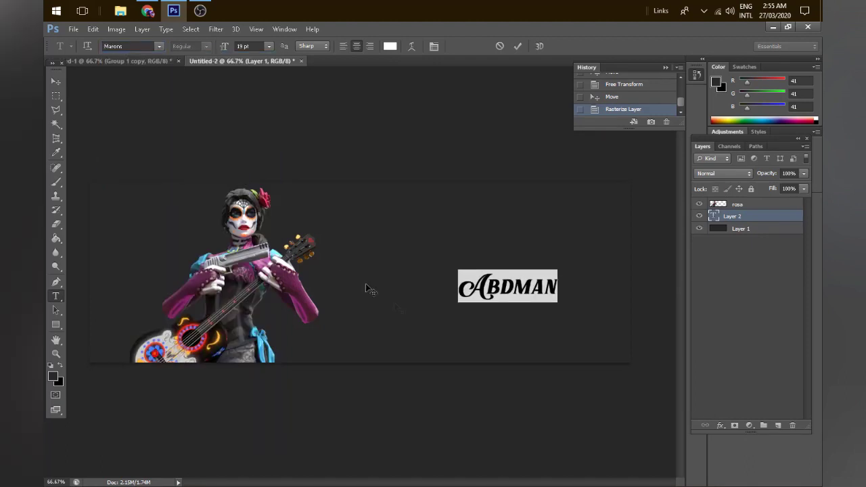
{"action": "left_click", "coordinate": [55, 81]}
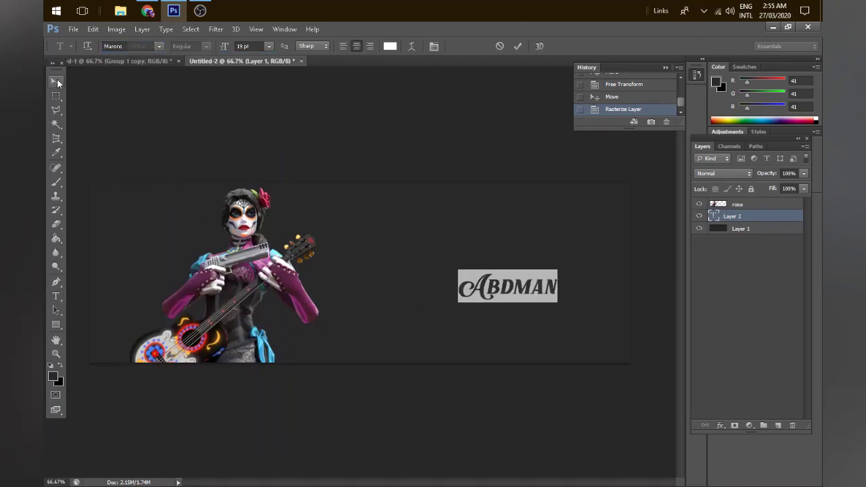
- Move the ABDMAN title beside Rosa and scale it up to about 327%
{"action": "left_click_drag", "start_coordinate": [514, 287], "coordinate": [318, 245]}
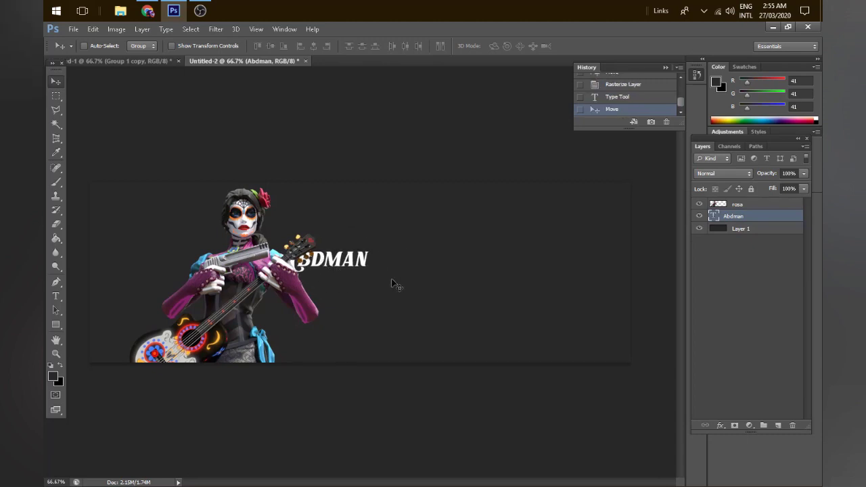
{"action": "key", "text": "ctrl+t"}
{"action": "left_click_drag", "start_coordinate": [373, 272], "coordinate": [493, 298]}
{"action": "left_click_drag", "start_coordinate": [535, 323], "coordinate": [559, 323]}
{"action": "mouse_move", "coordinate": [519, 304]}
{"action": "left_mouse_down"}
{"action": "mouse_move", "coordinate": [512, 298]}
{"action": "mouse_move", "coordinate": [516, 306]}
{"action": "left_mouse_up"}
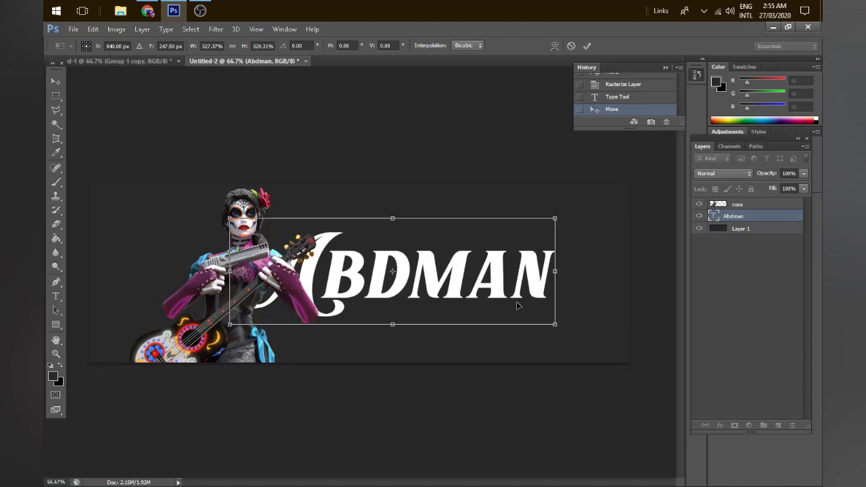
{"action": "key", "text": "Return"}
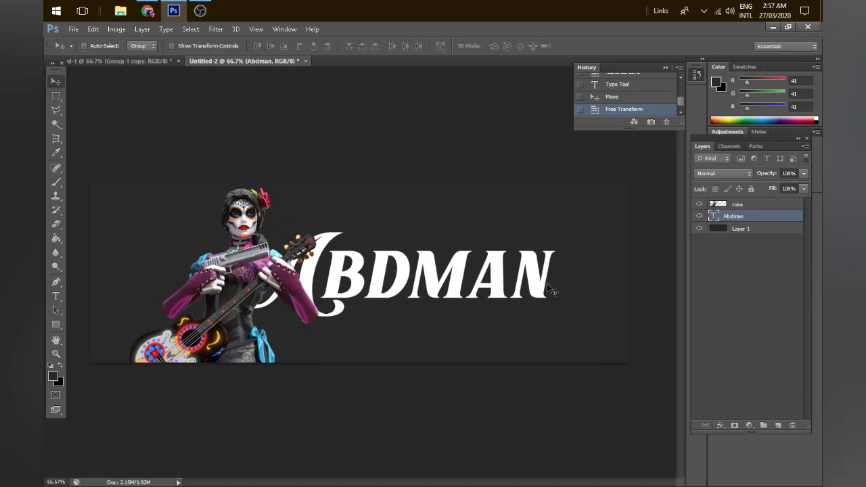